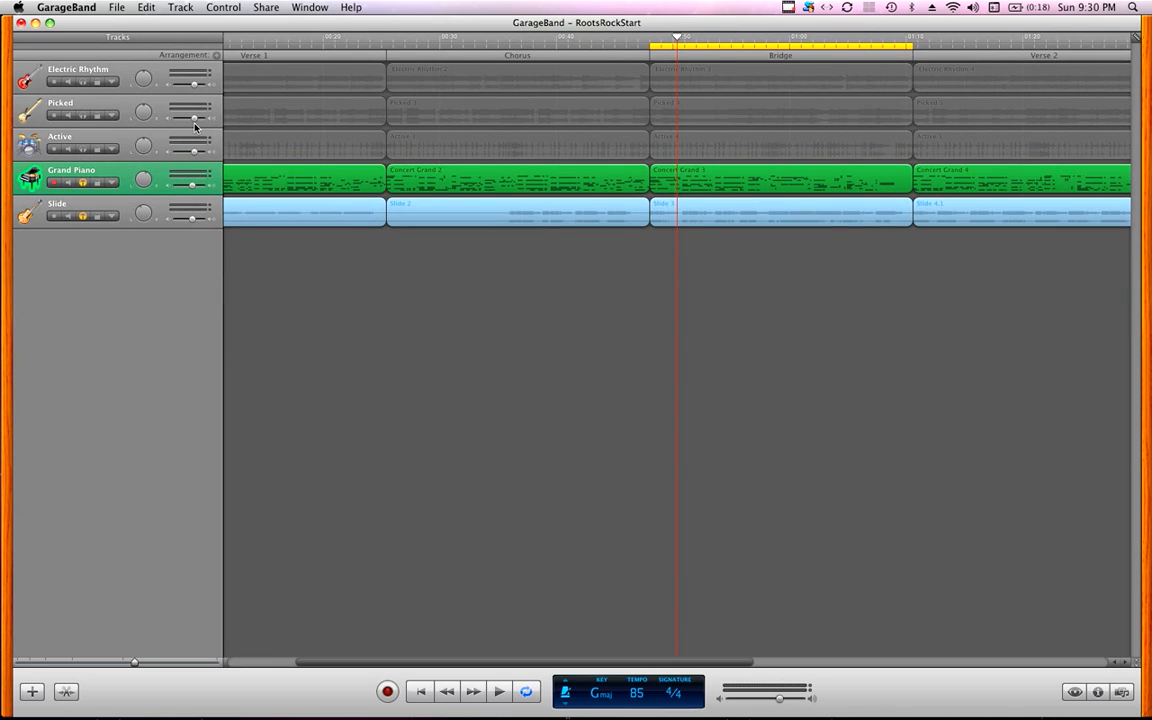
Solo the Electric Rhythm track alongside the soloed Grand Piano and Slide tracks, and listen to the bridge to judge their levels.
left_click(192, 219)
left_click(192, 187)
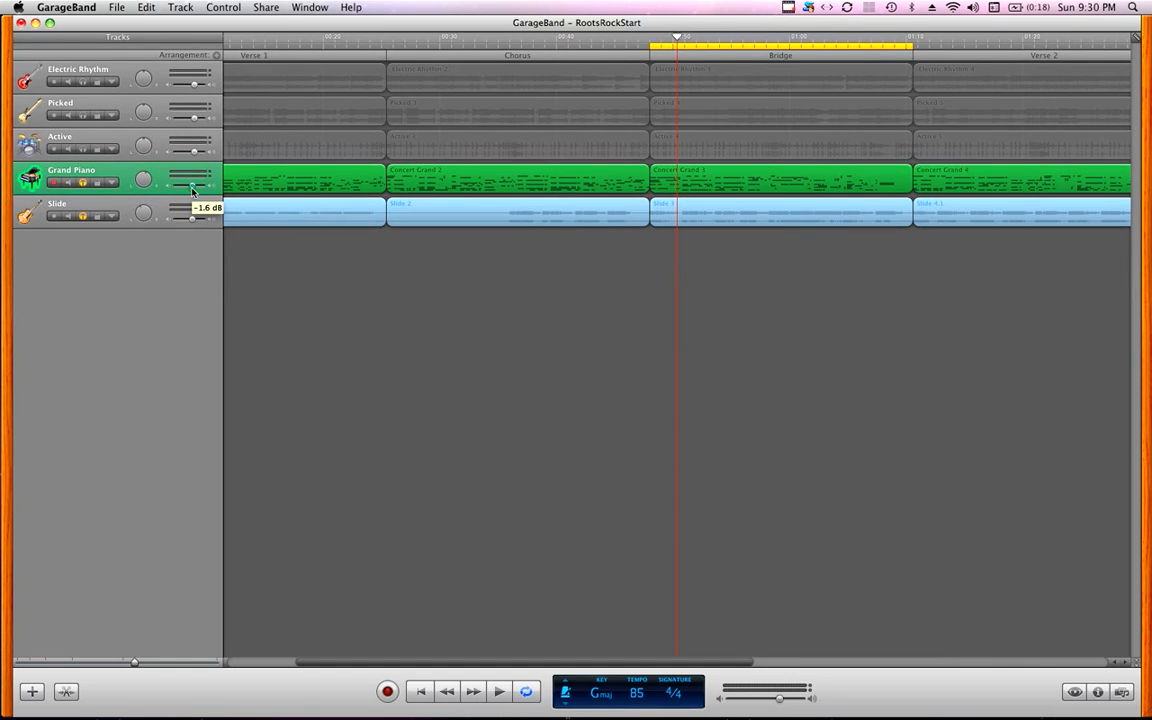
left_click(84, 83)
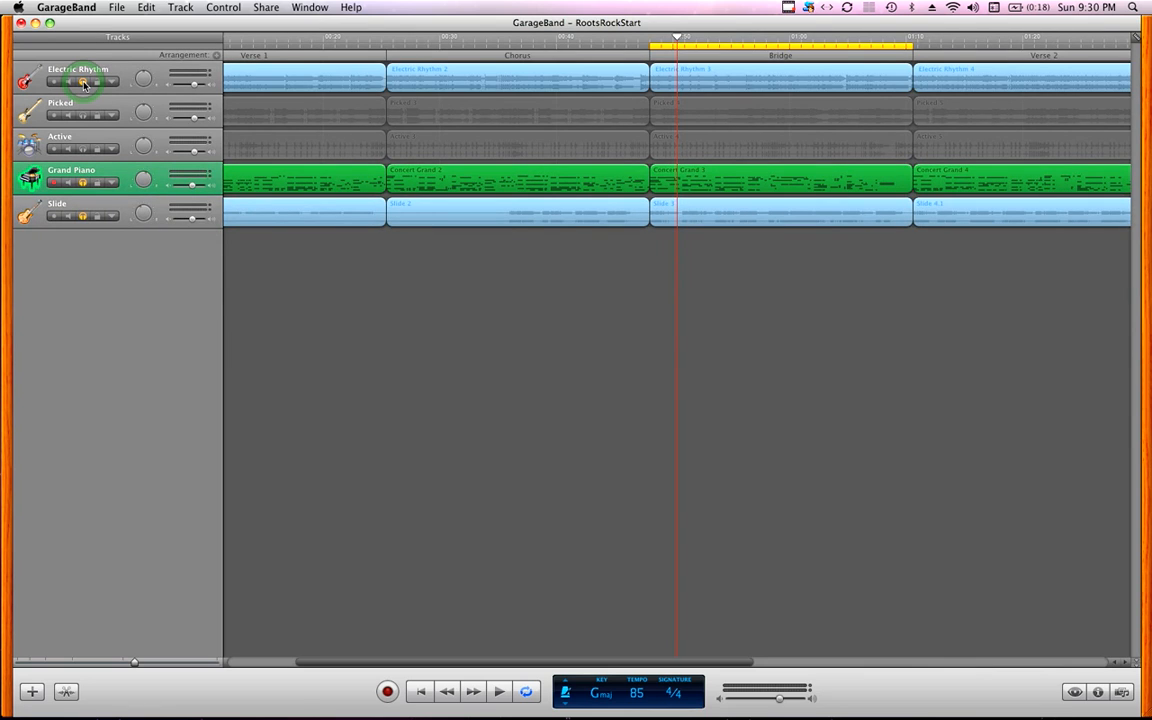
key("space")
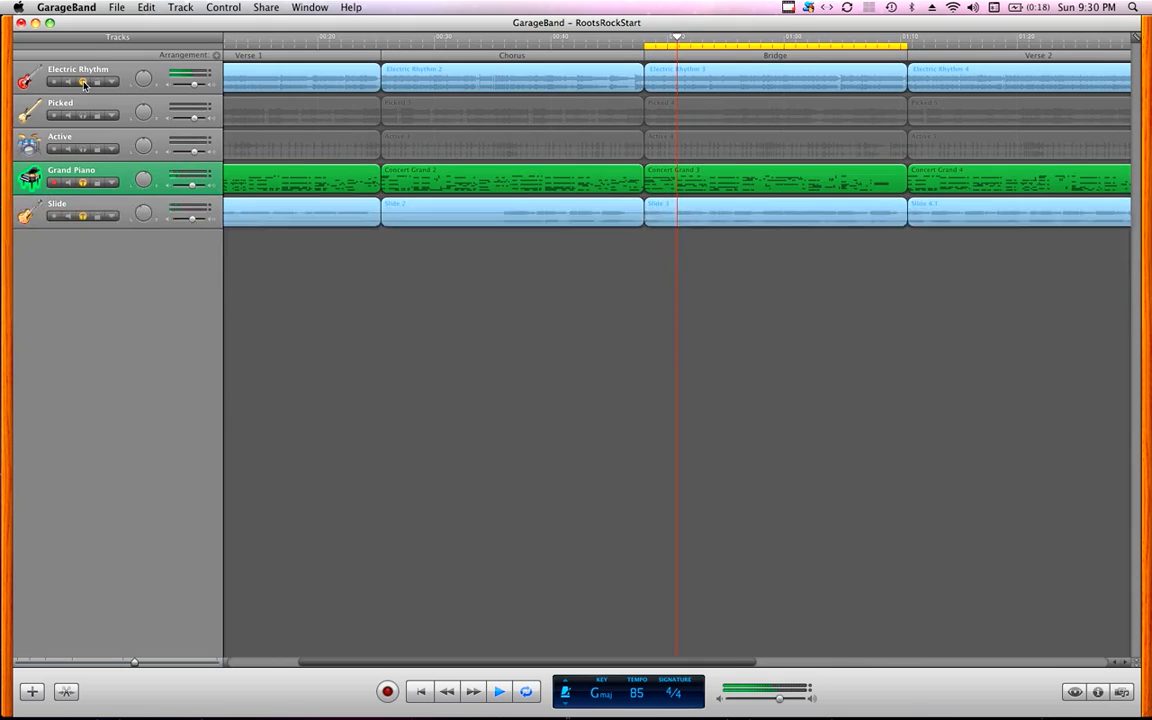
key("space")
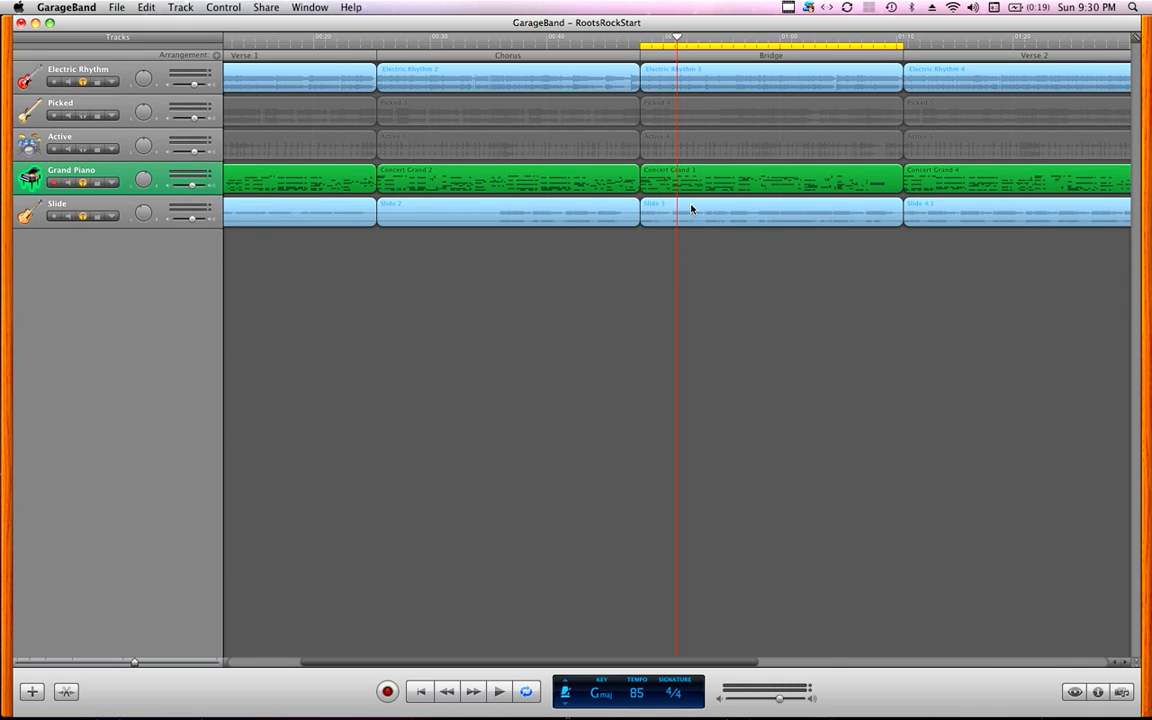
Lower the Electric Rhythm track's volume slightly and play the bridge, comparing the mix with the track's solo off and on.
left_click(194, 86)
left_click_drag(187, 88, 189, 88)
left_click_drag(187, 88, 187, 88)
key("space")
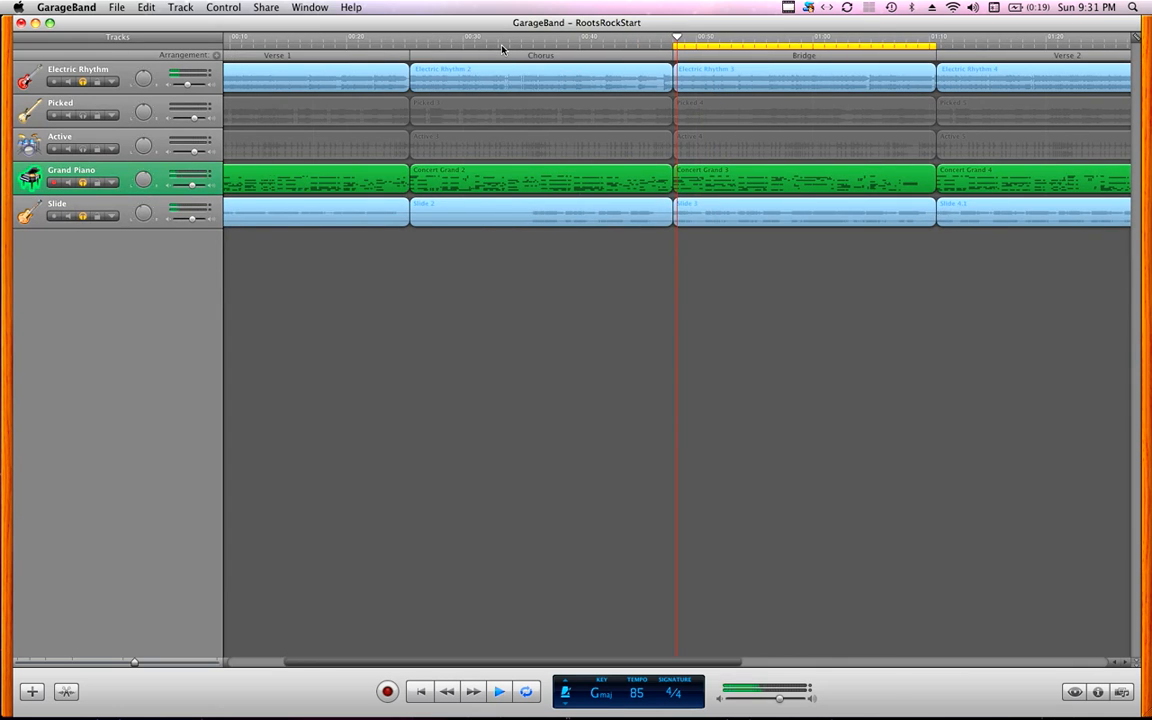
left_click(68, 83)
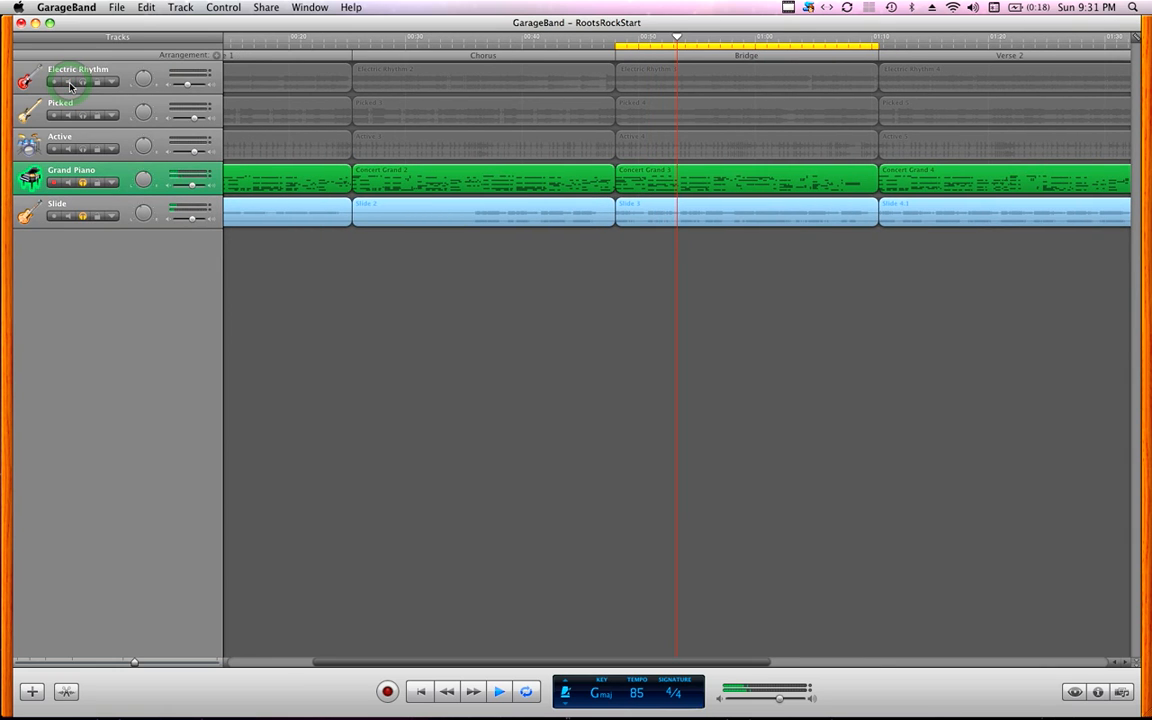
left_click(82, 83)
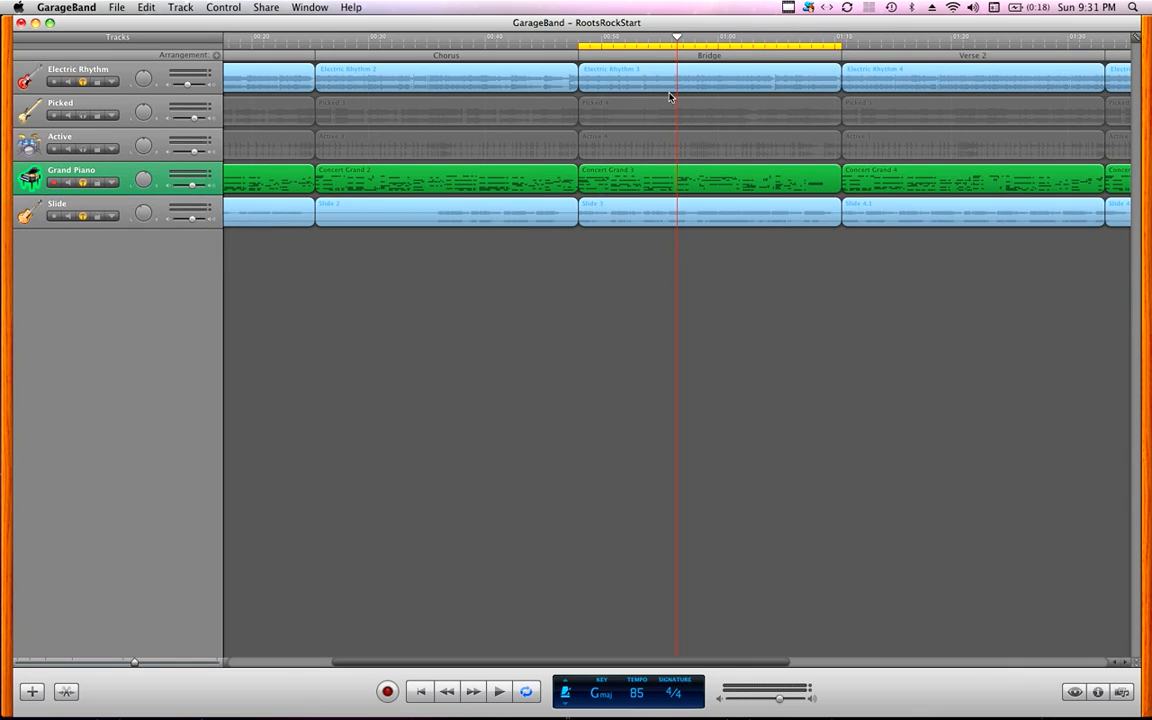
Turn off solo on Electric Rhythm, Grand Piano and Slide, and mute the Picked and Active tracks instead.
left_click(94, 104)
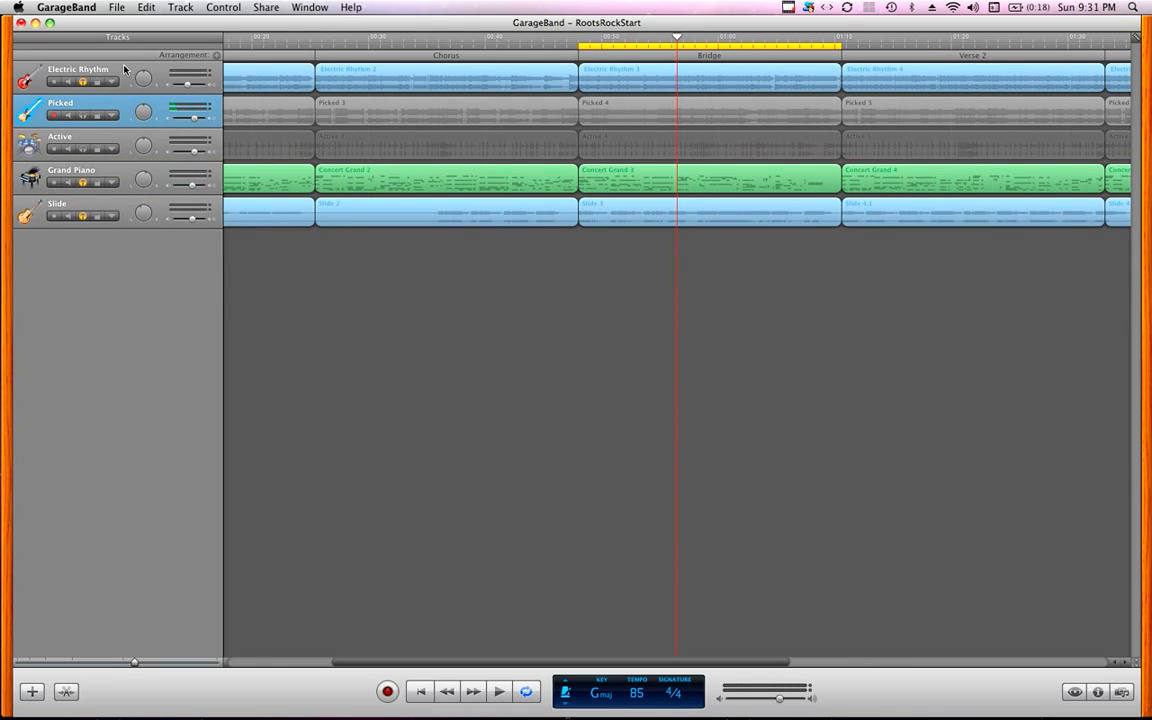
left_click(124, 68)
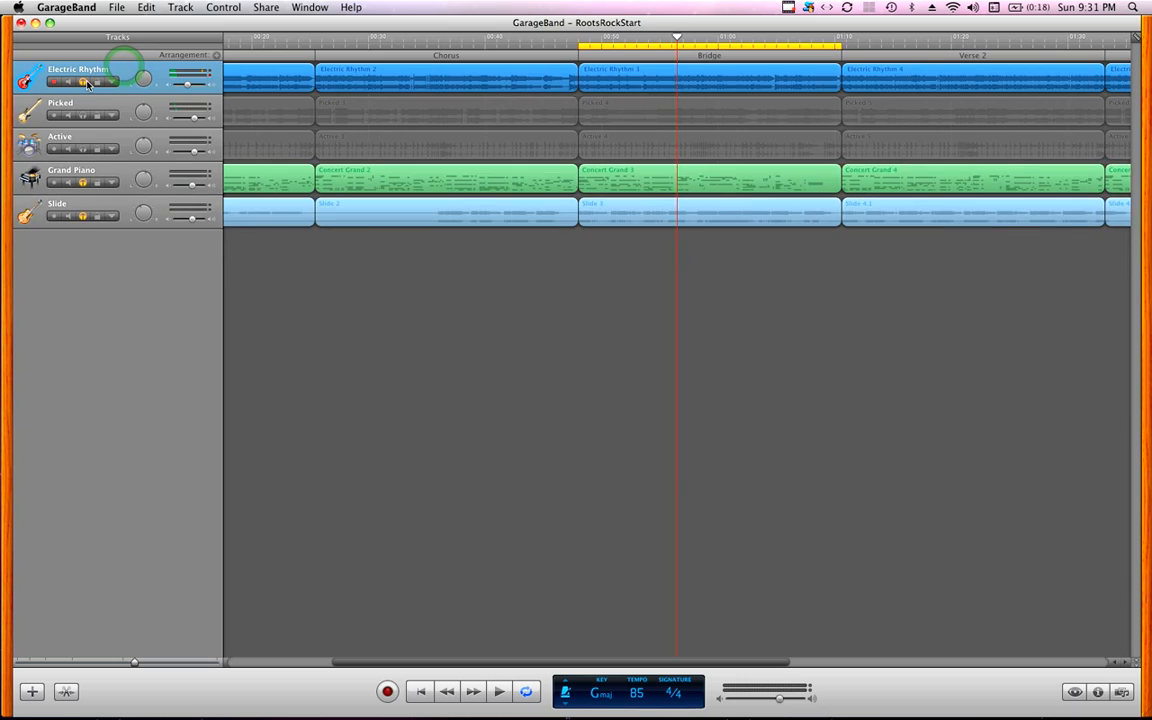
left_click(84, 82)
left_click(84, 182)
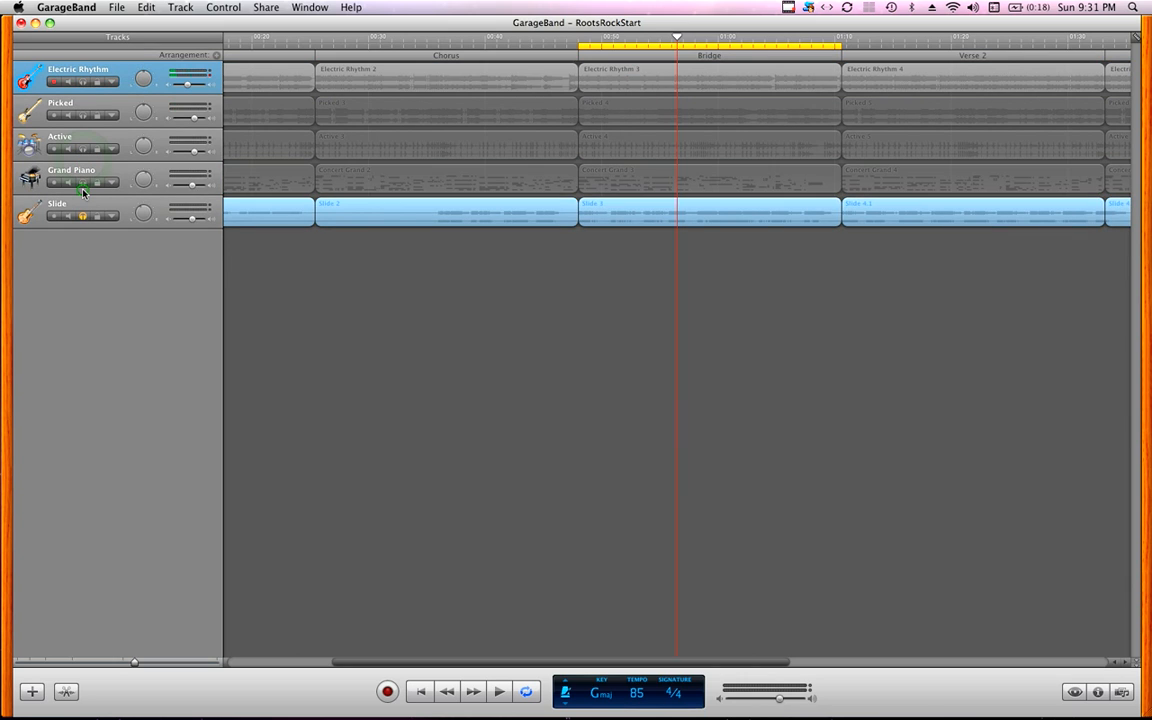
left_click(84, 217)
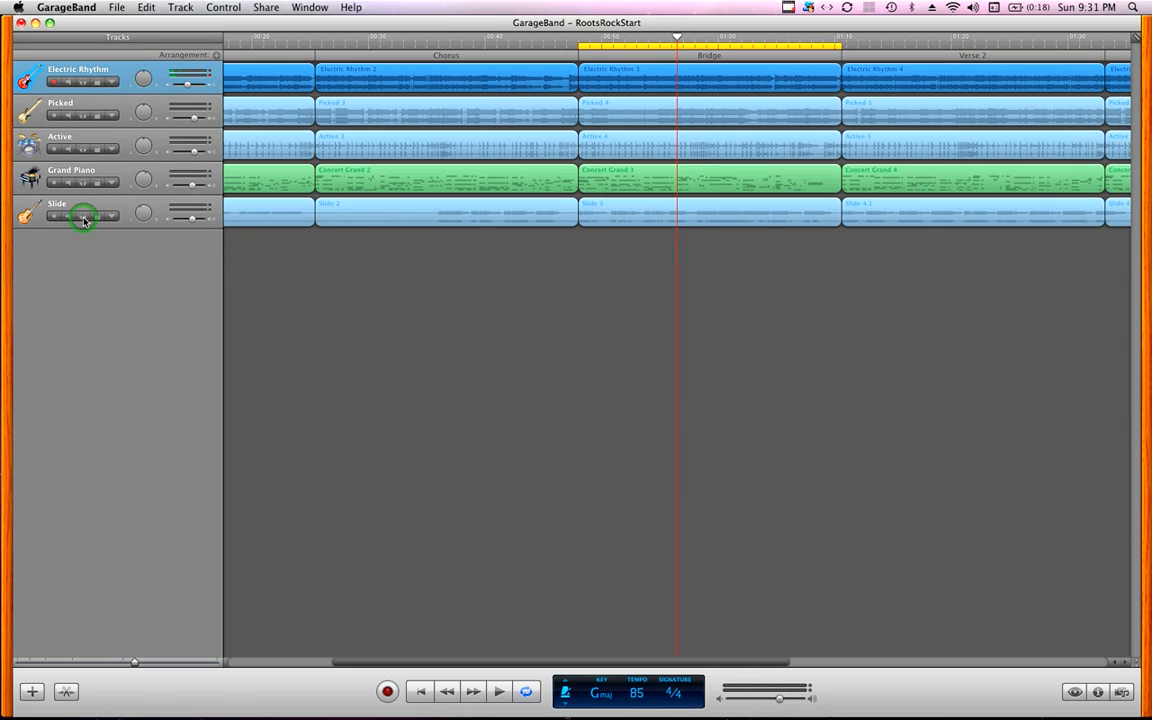
left_click(68, 117)
left_click(68, 149)
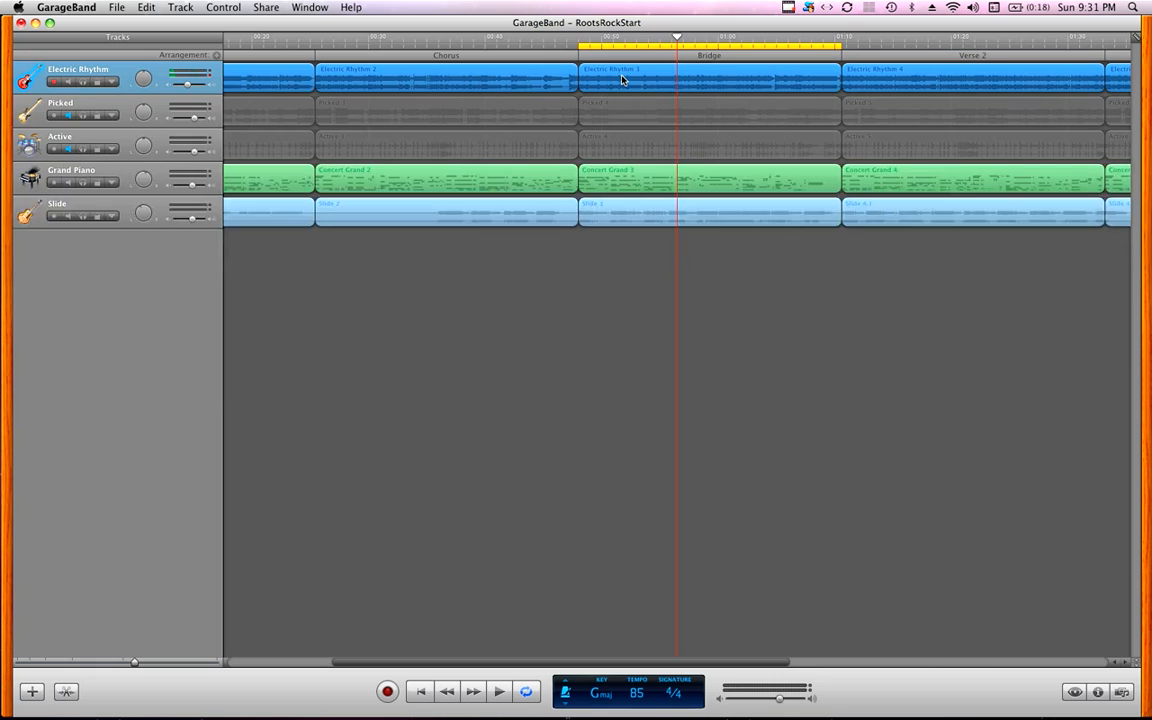
Unmute the Picked track, listen to it with the bridge, and disarm recording on Electric Rhythm.
left_click(69, 116)
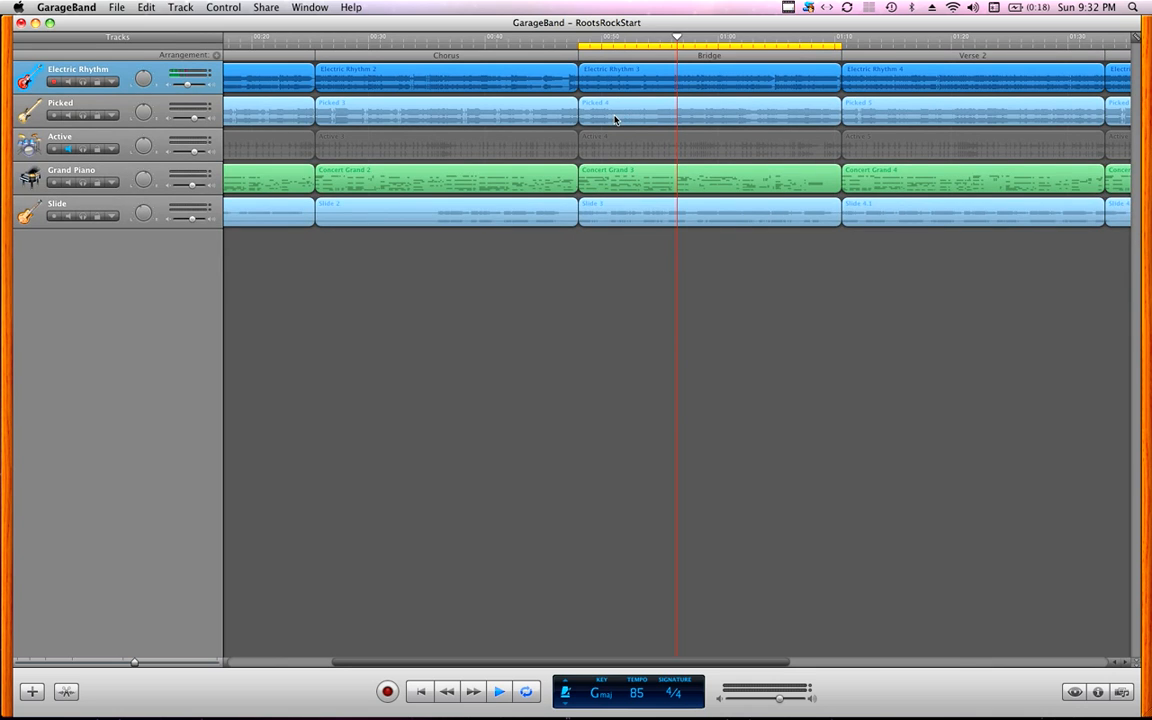
key("space")
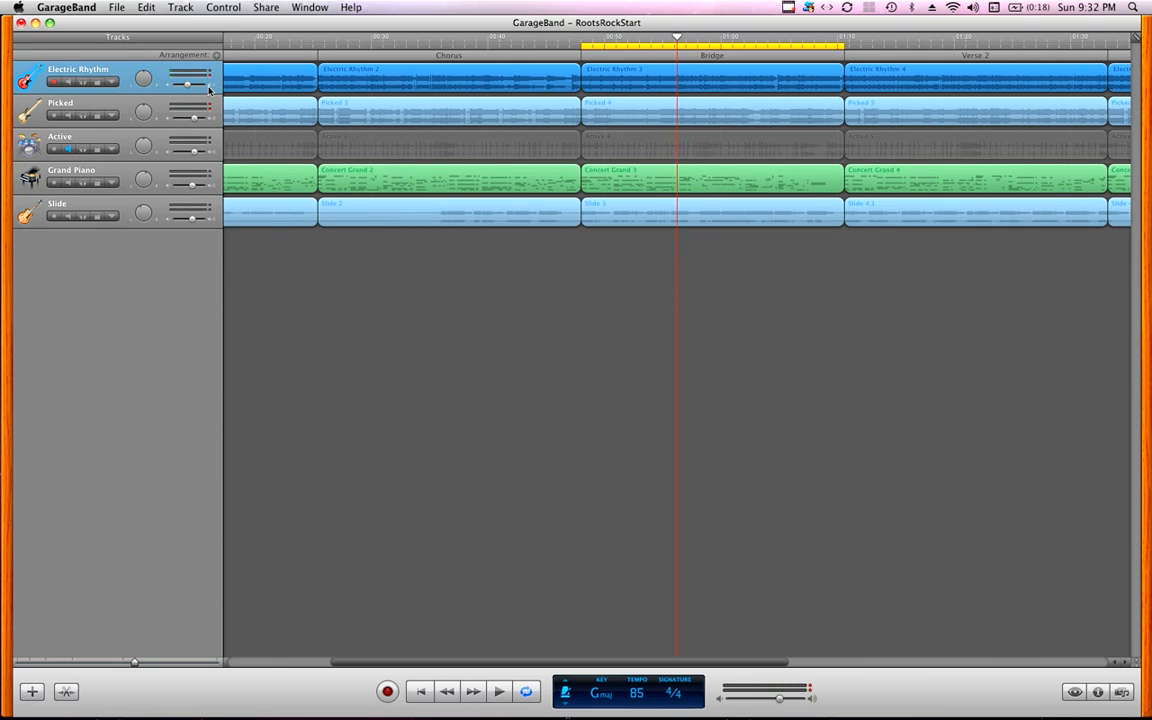
left_click(55, 83)
left_click(209, 92)
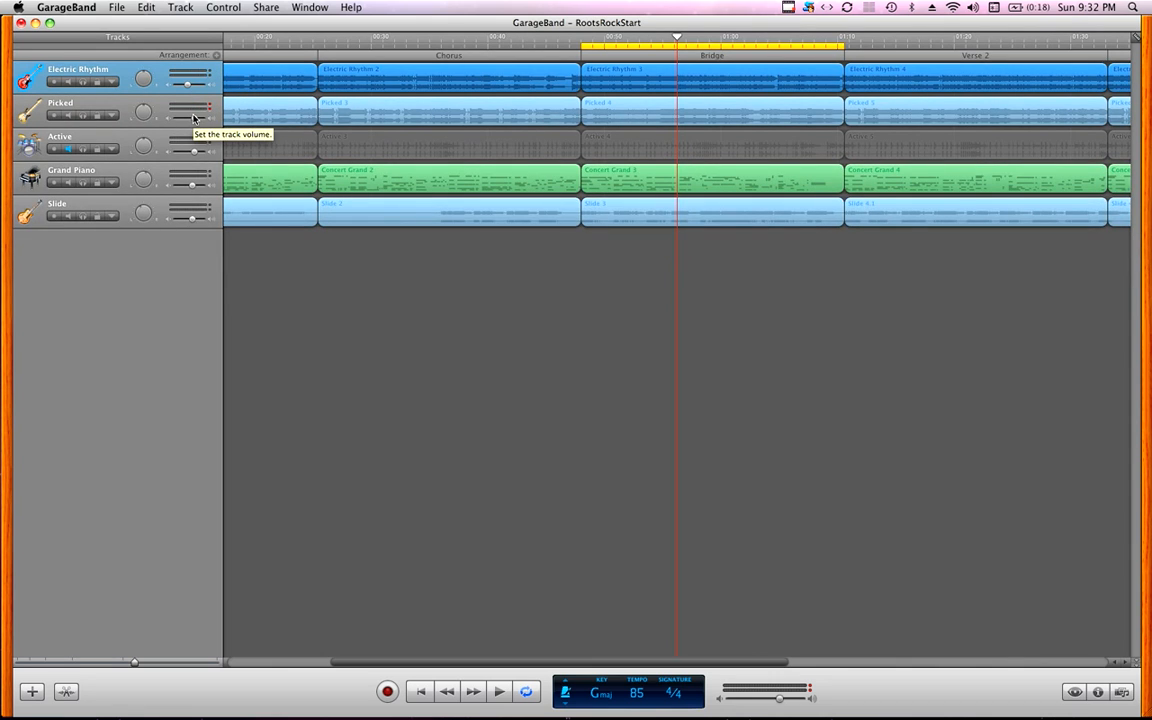
Lower the Picked track's volume to roughly match Electric Rhythm, and check the level by playing back the bridge.
left_click(194, 118)
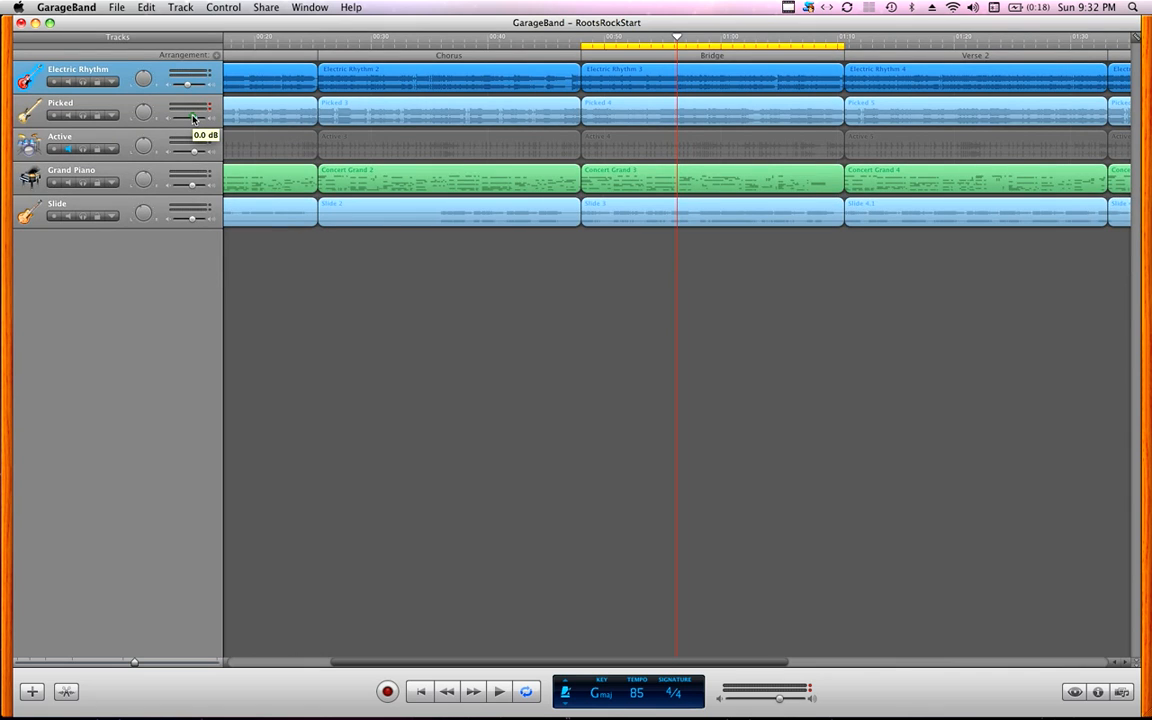
left_click_drag(194, 118, 187, 118)
left_click_drag(187, 118, 187, 119)
key("space")
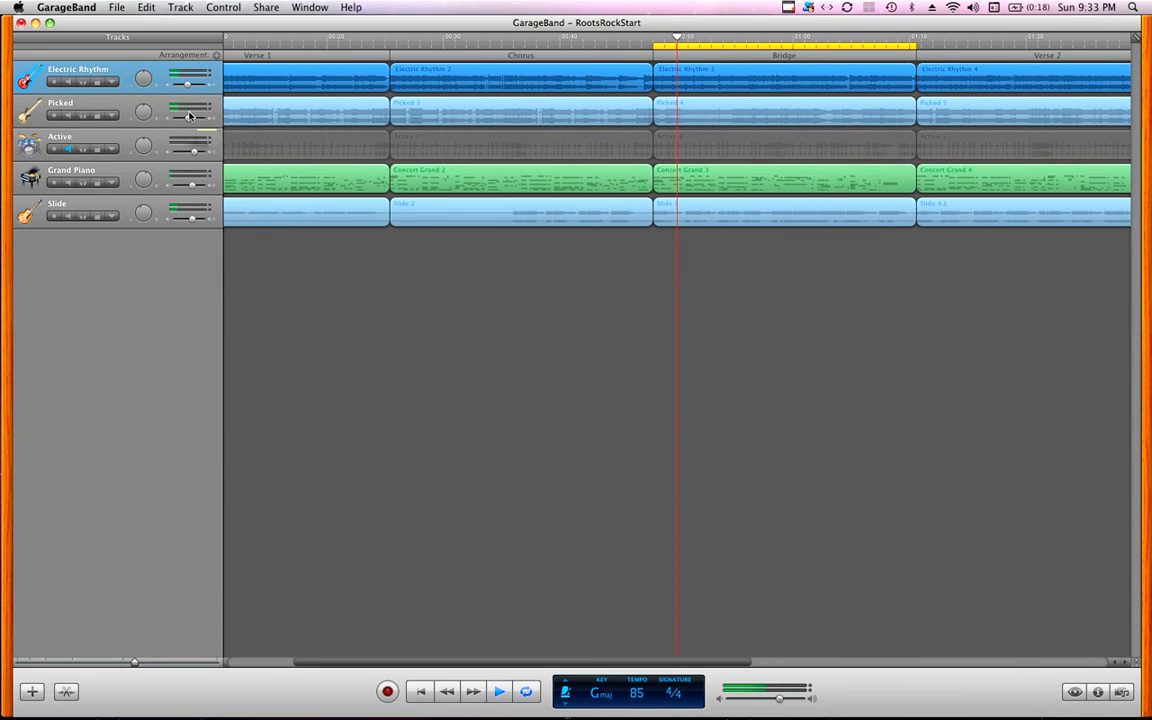
key("space")
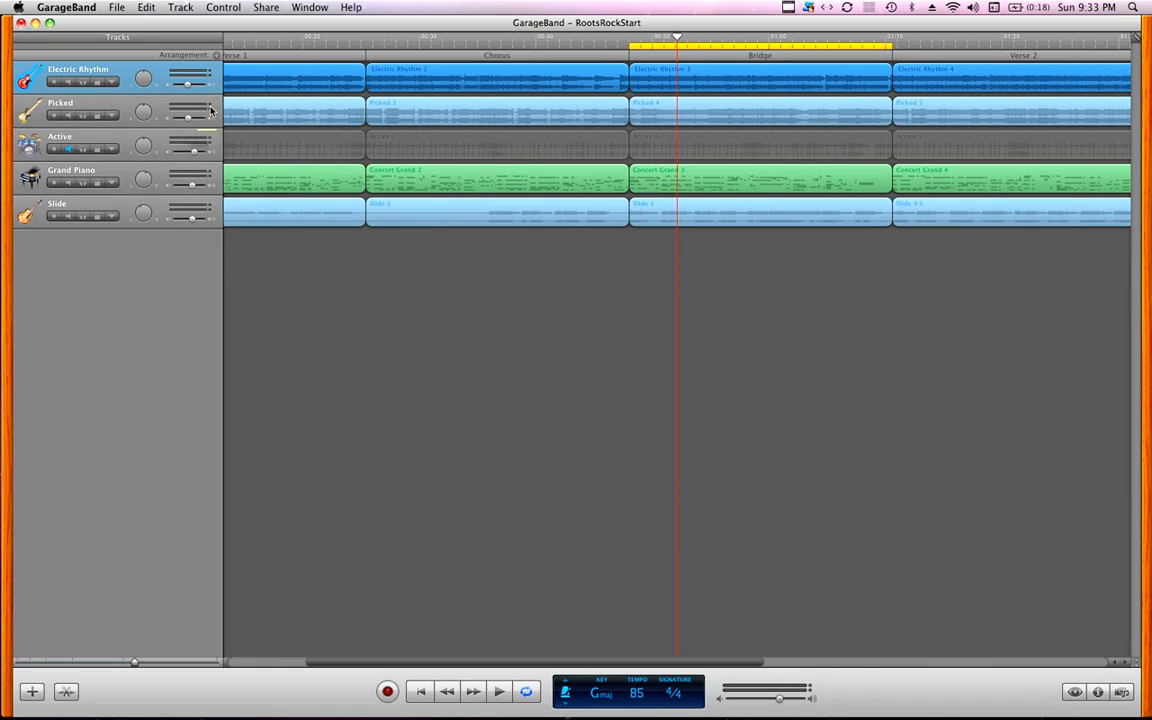
Unmute the Active drum track and lower its volume to about -3.8 dB.
left_click(68, 150)
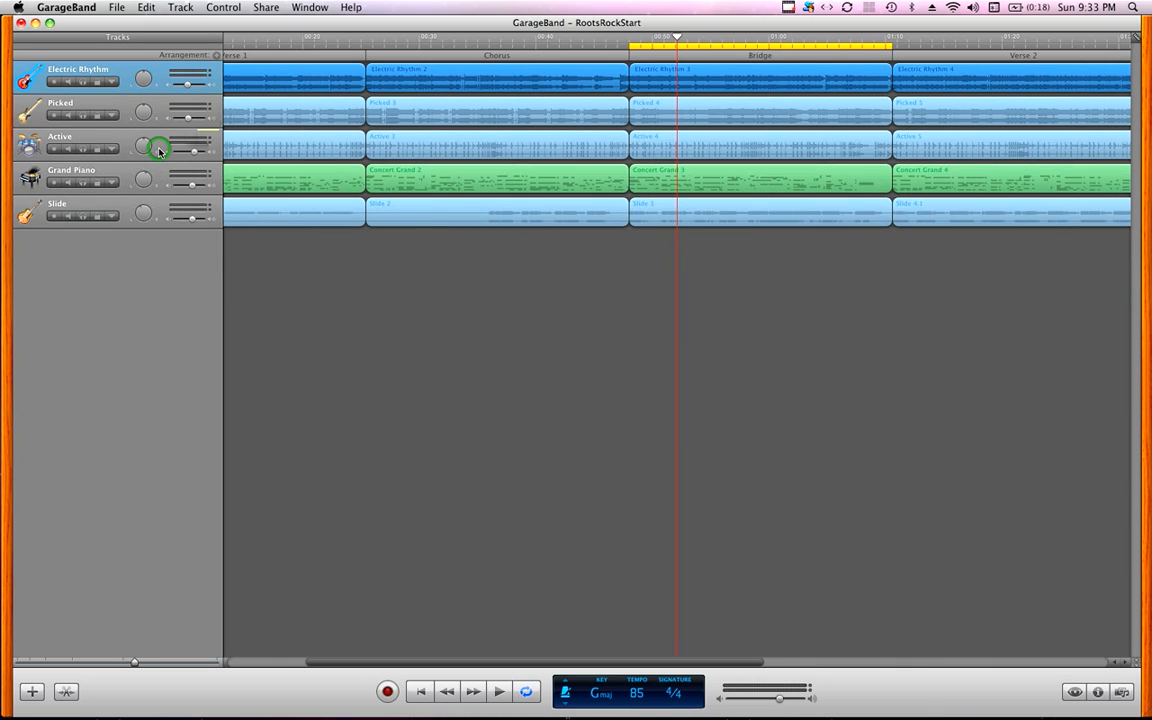
left_click(194, 153)
left_click_drag(194, 153, 190, 155)
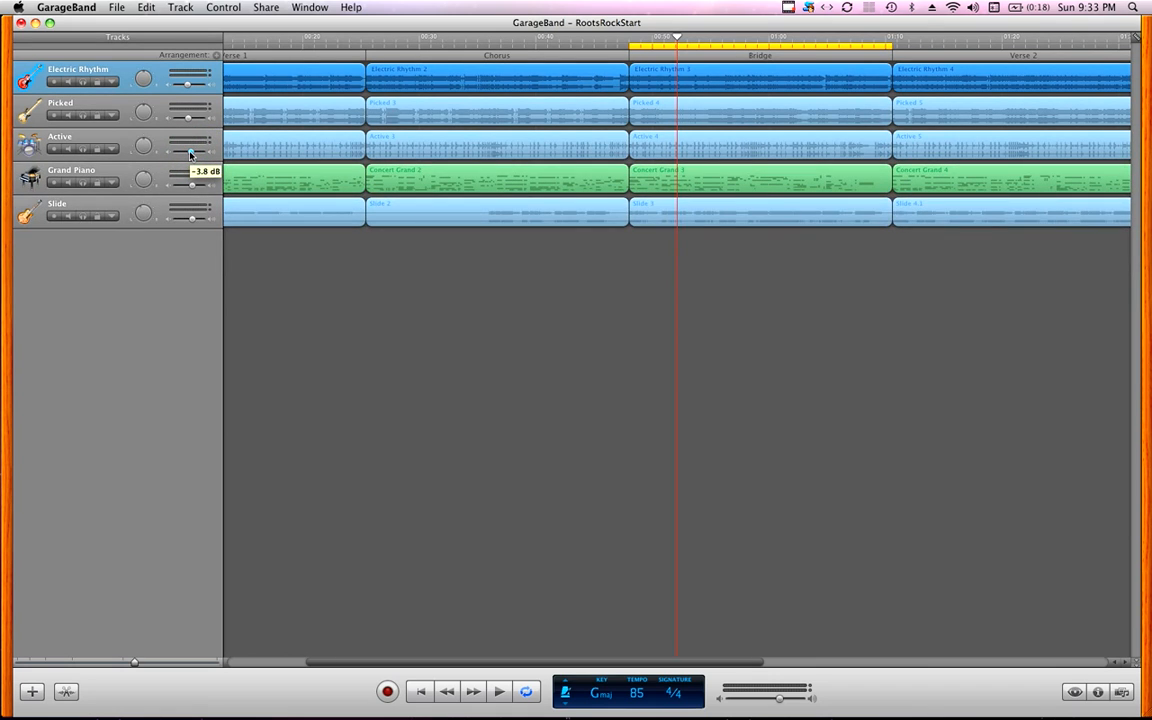
left_click_drag(190, 154, 190, 155)
Turn off the cycle region and play the full mix from the beginning of the song.
key("XF86AudioRaiseVolume")
key("XF86AudioLowerVolume")
key("c")
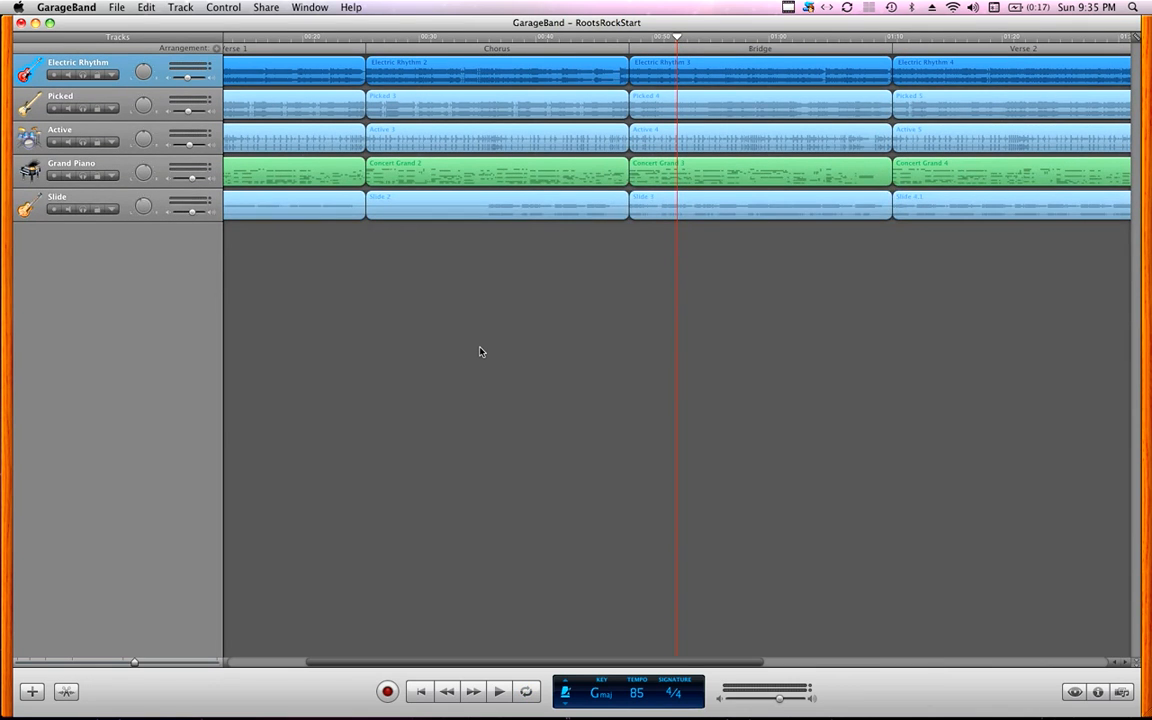
key("Home")
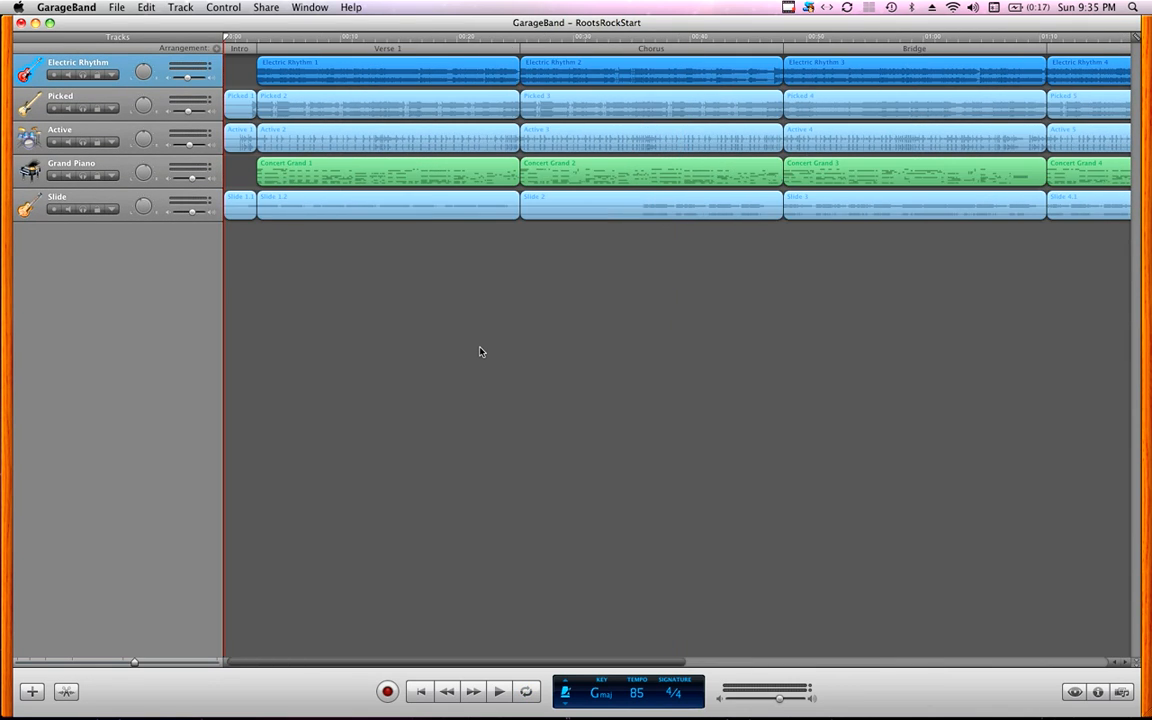
key("space")
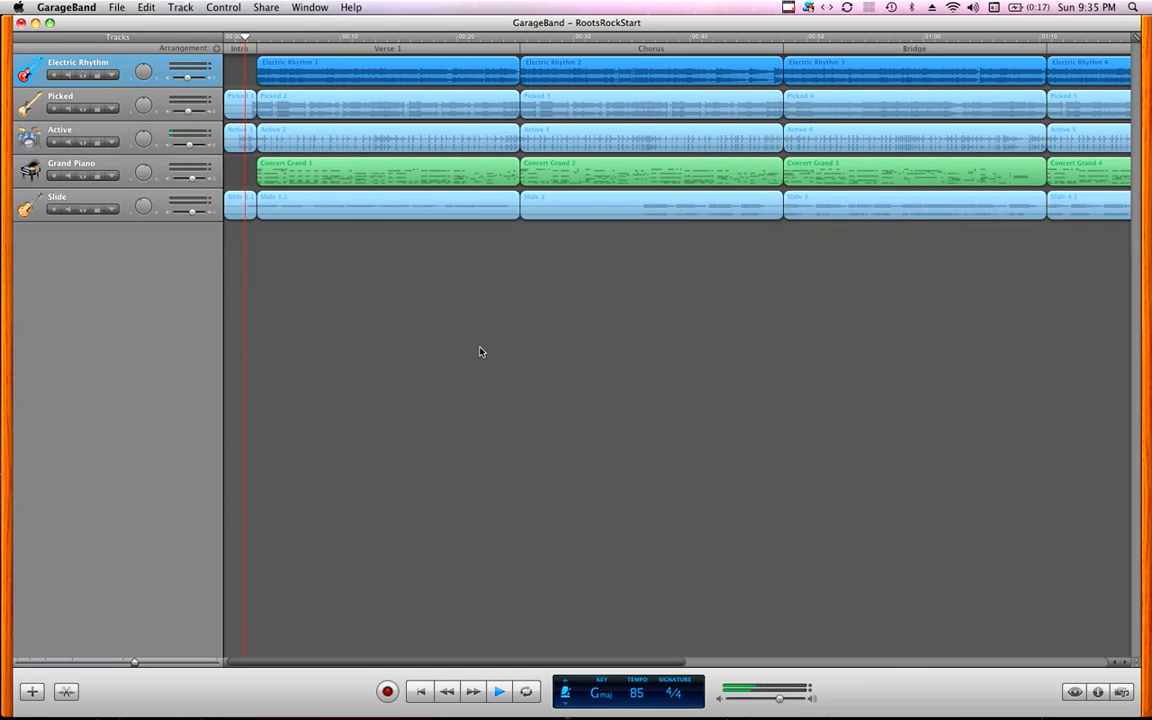